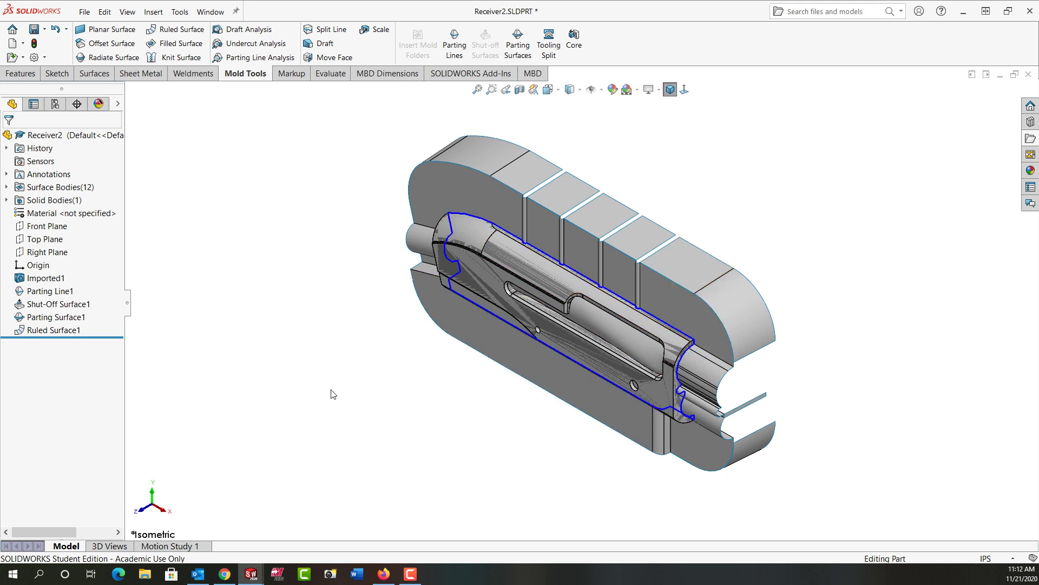
# Step: Switch to the Receiver1 part and create its parting line by draft analysis with the Front Plane as pull direction
pyautogui.hotkey('ctrl', 'Tab')
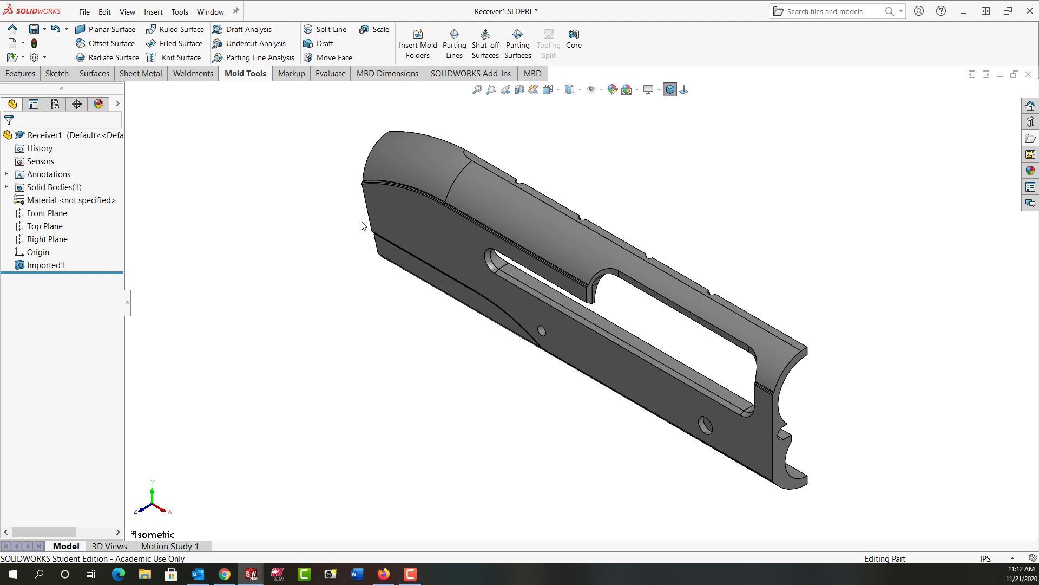
pyautogui.click(456, 47)
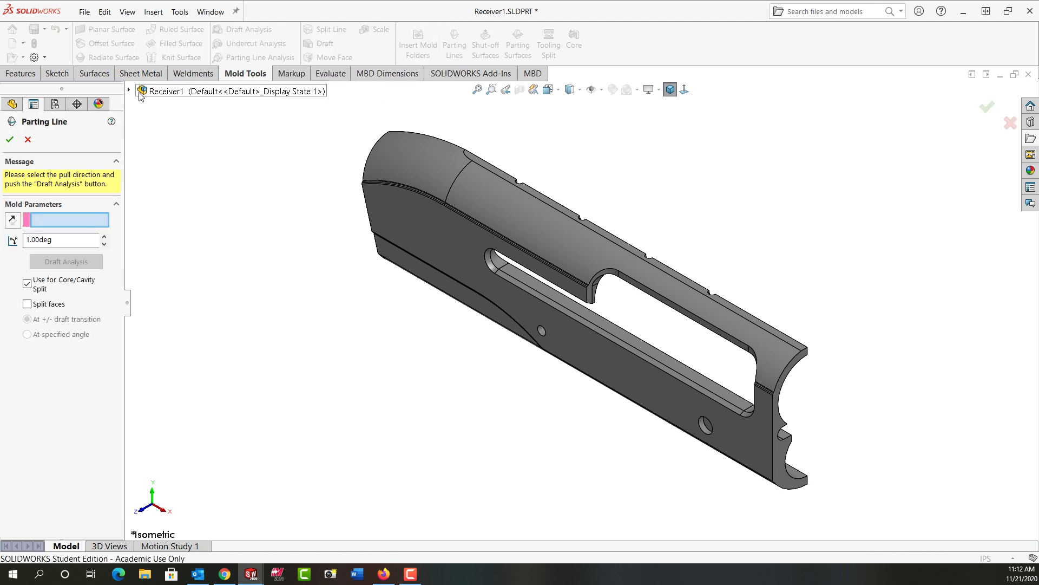
pyautogui.click(130, 92)
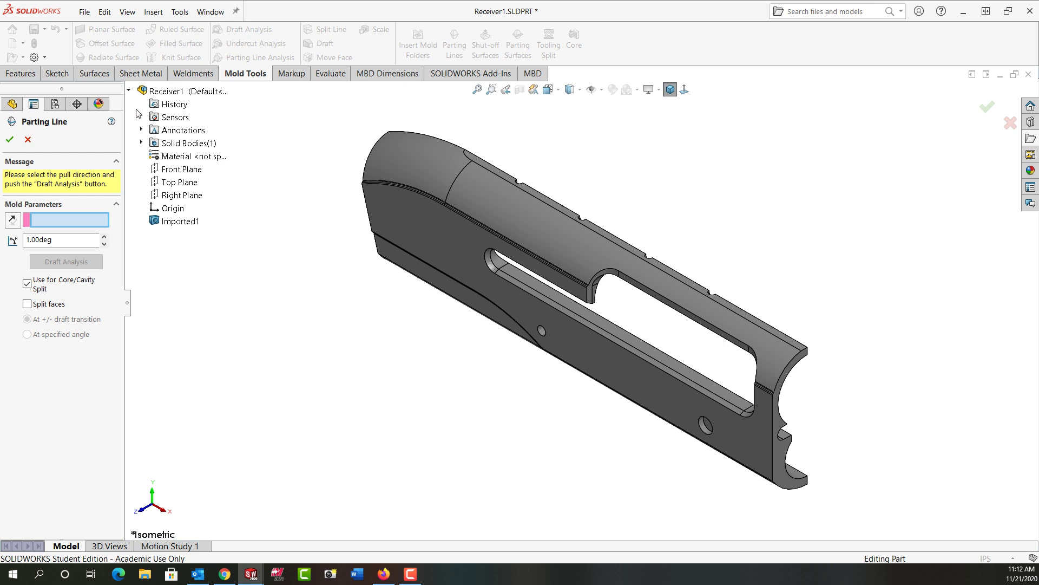
pyautogui.click(173, 170)
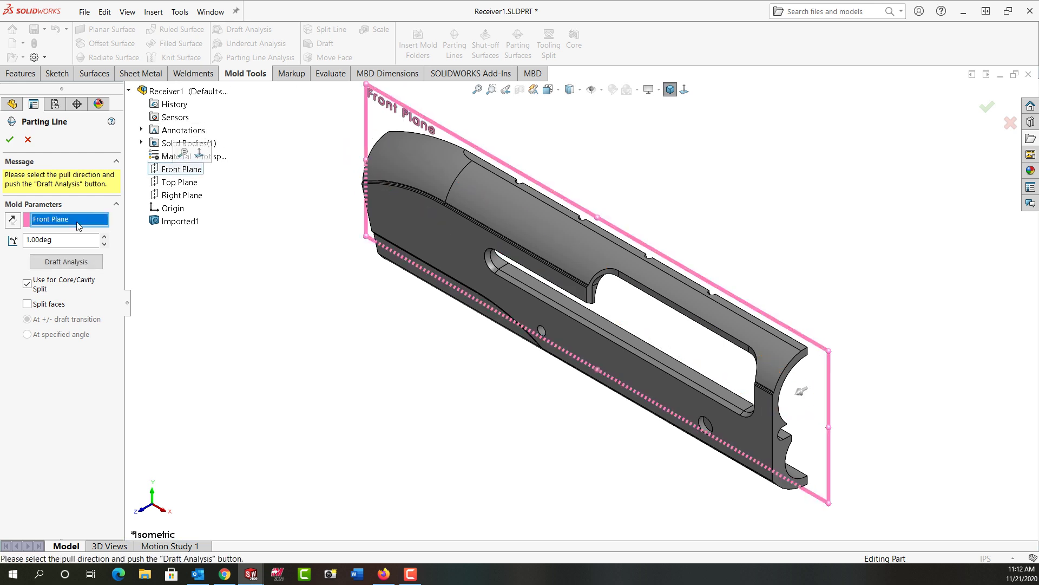
pyautogui.click(61, 264)
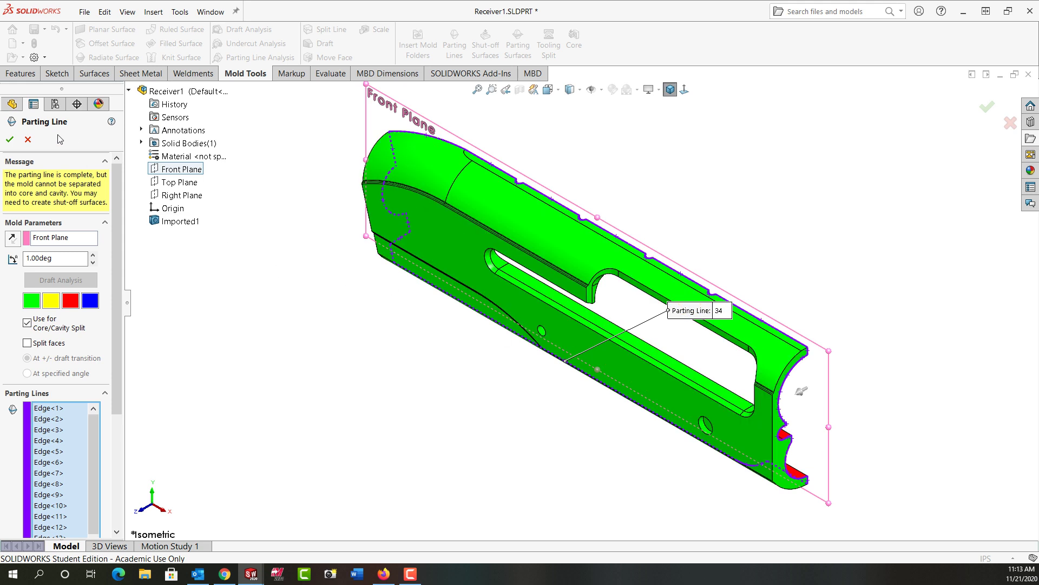
pyautogui.click(10, 139)
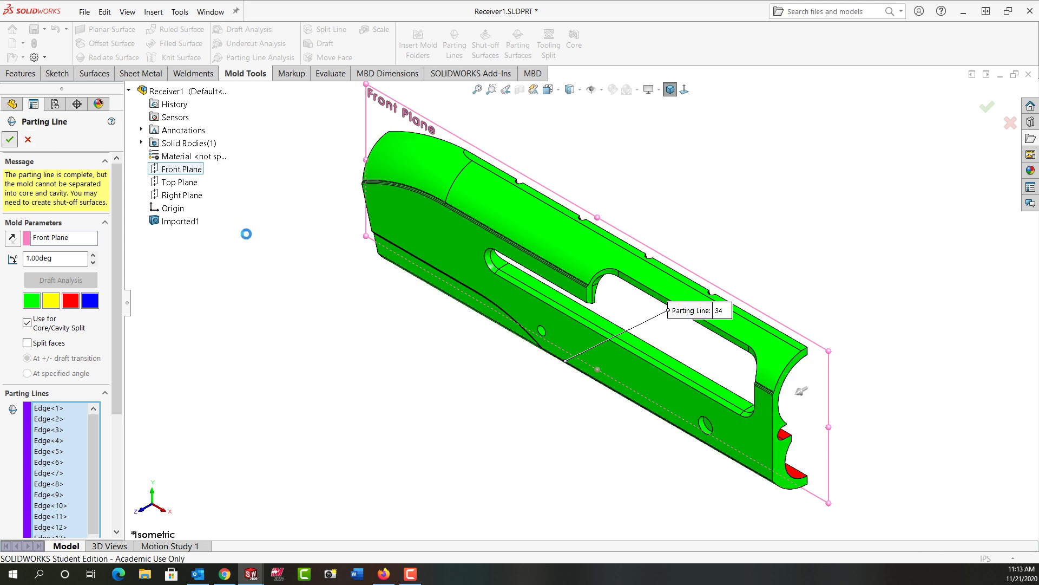
pyautogui.press('Return')
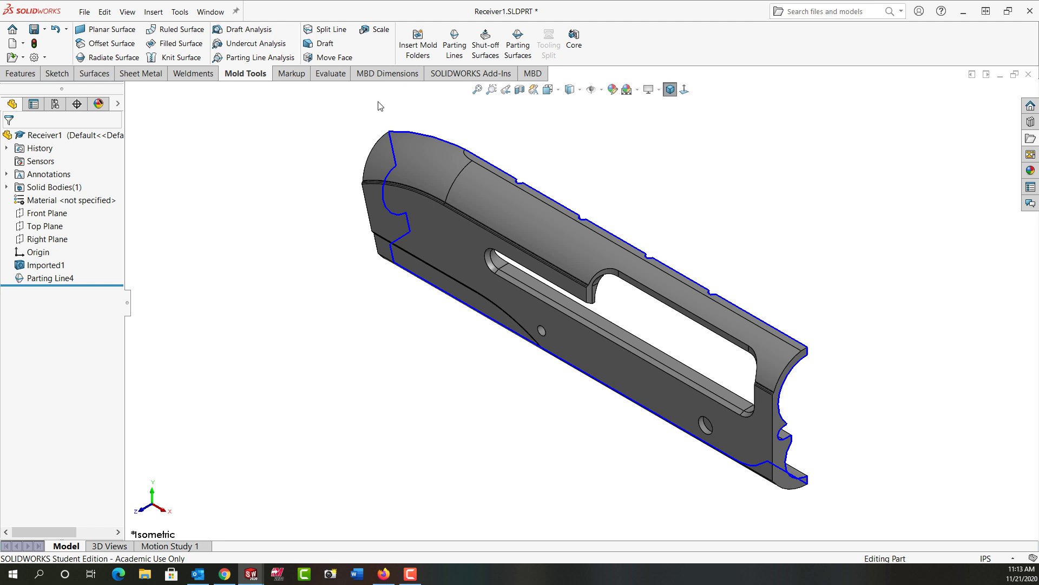
# Step: Create shut-off surfaces for the receiver's openings, deselecting the redundant loop in the small inner pocket
pyautogui.click(489, 49)
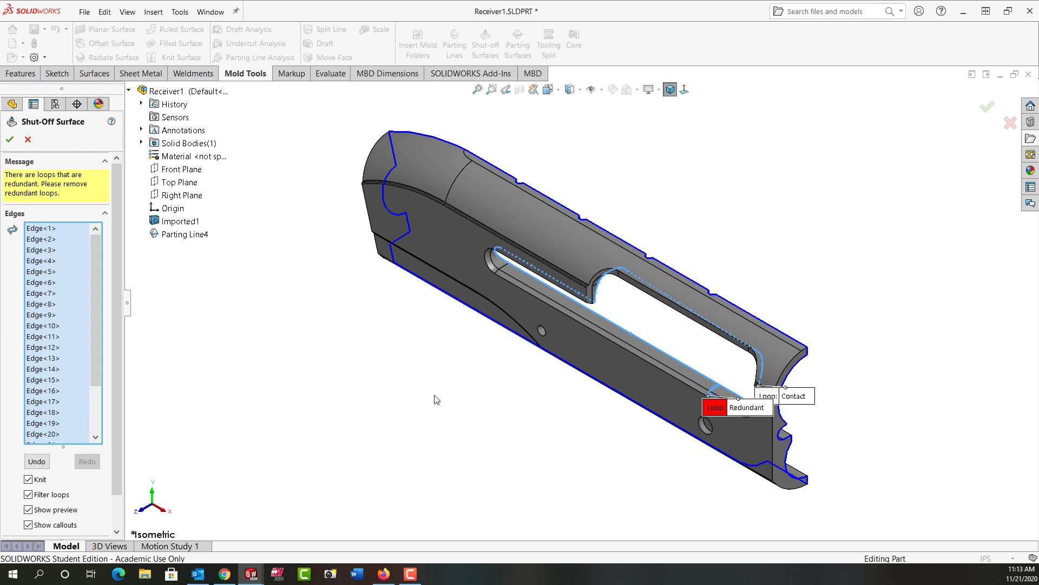
pyautogui.moveTo(437, 399); pyautogui.dragTo(334, 325, button='middle')
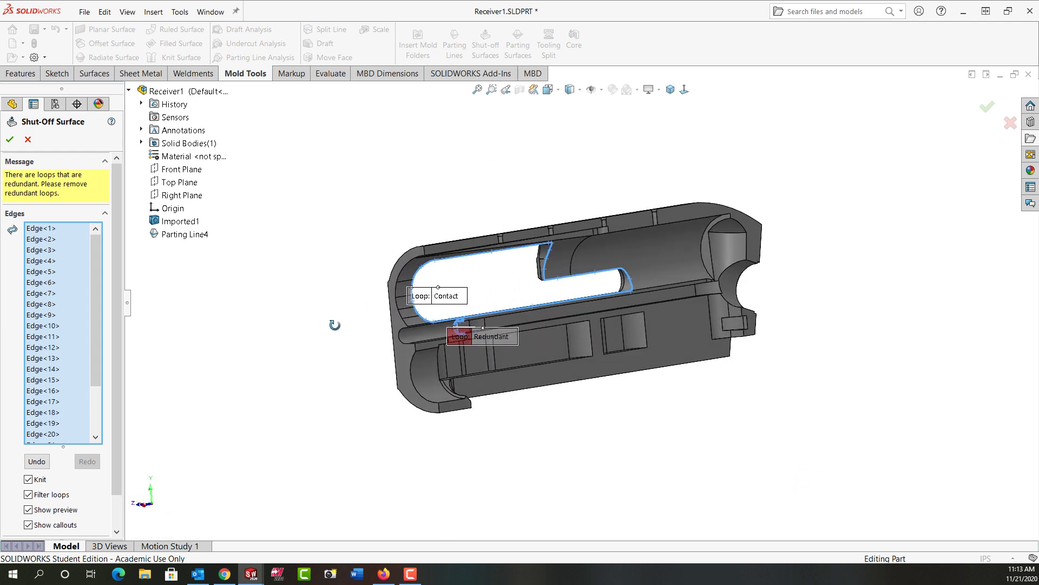
pyautogui.scroll(-5, 469, 348)
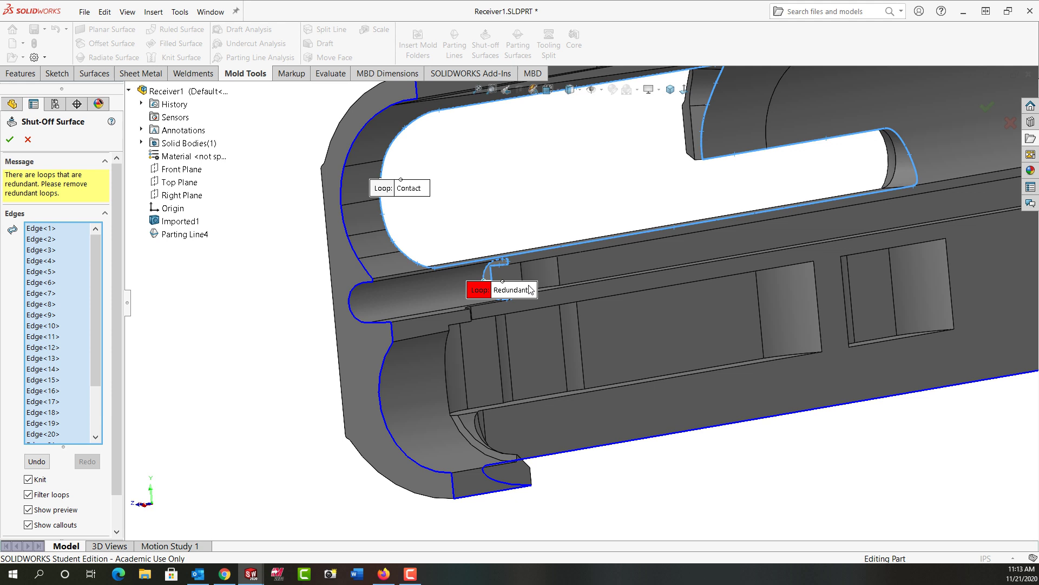
pyautogui.scroll(-3, 528, 285)
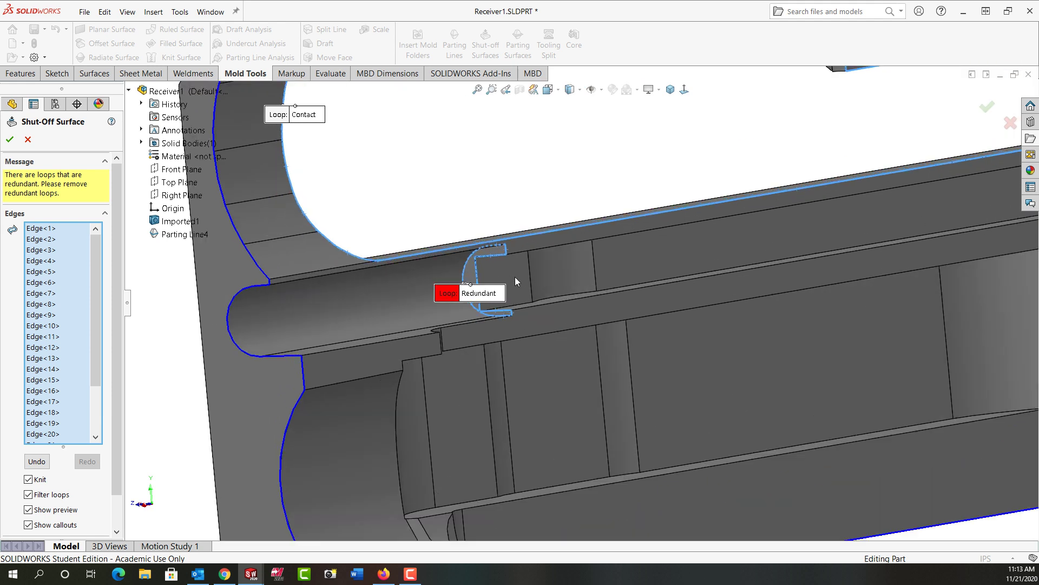
pyautogui.rightClick(495, 255)
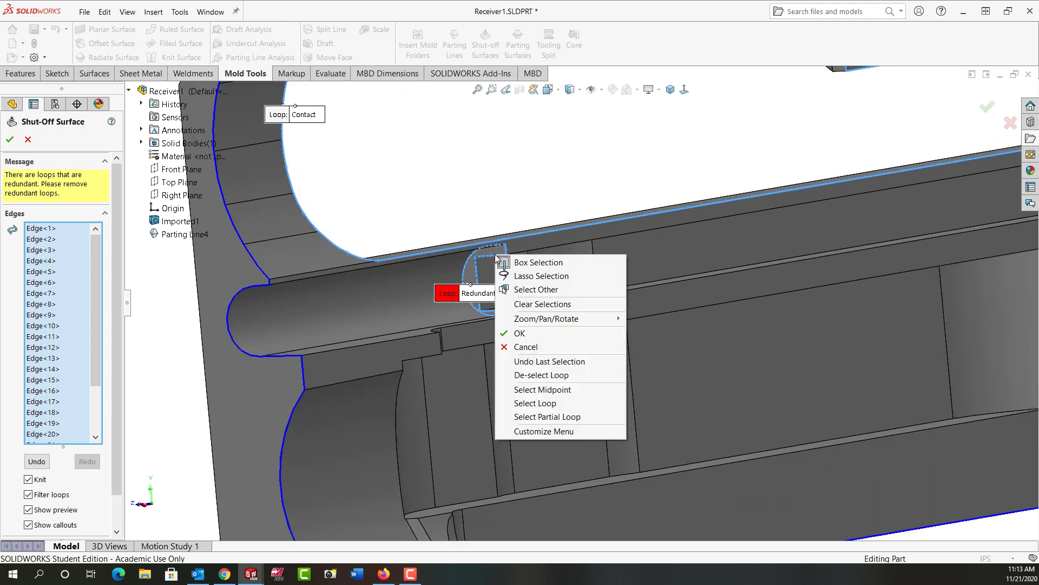
pyautogui.click(552, 375)
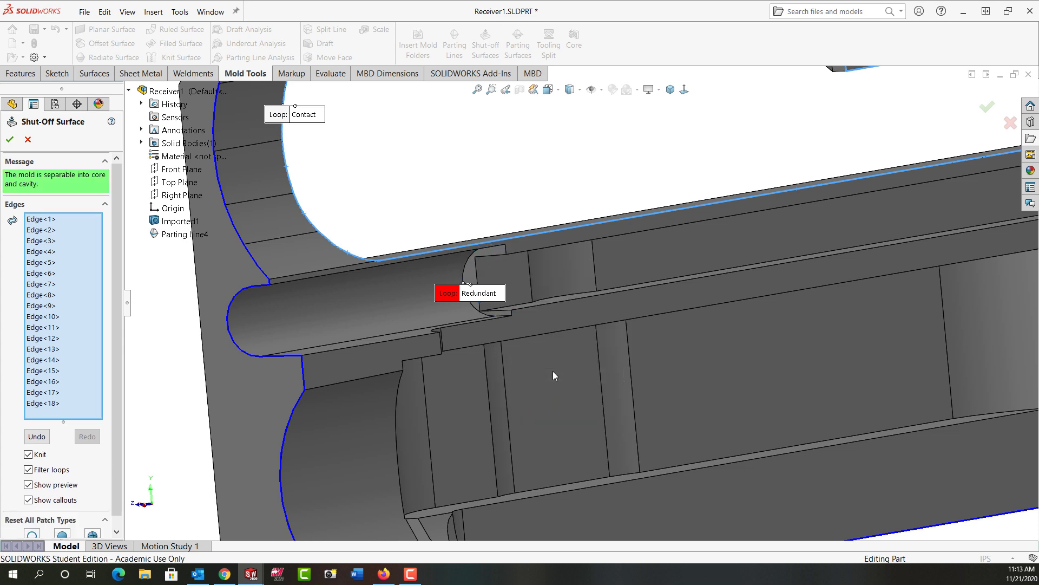
pyautogui.scroll(5, 554, 372)
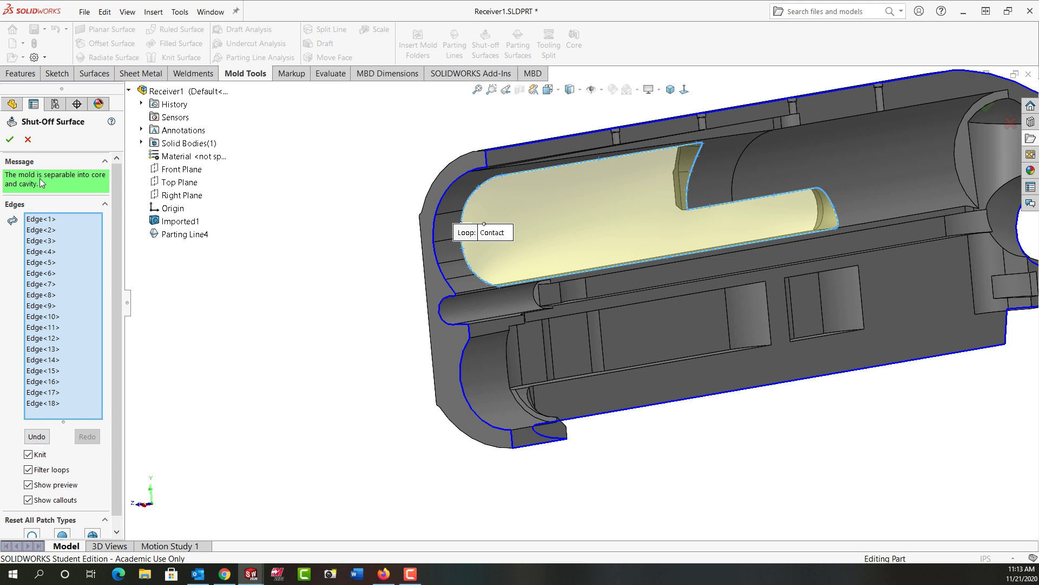
pyautogui.click(13, 140)
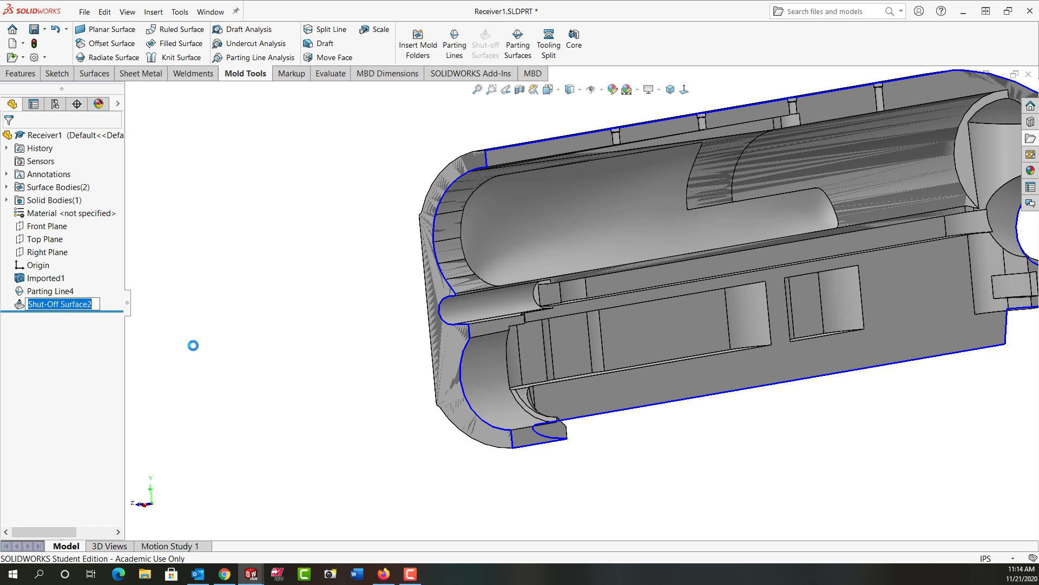
# Step: Create a parting surface perpendicular to pull from the parting line, with a distance of 1.5 in
pyautogui.click(671, 90)
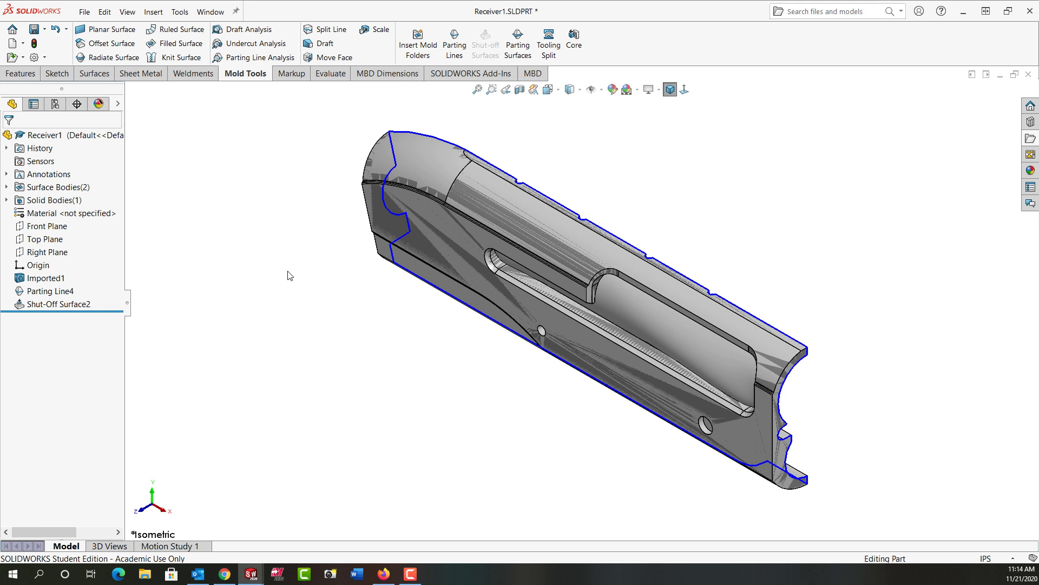
pyautogui.click(527, 49)
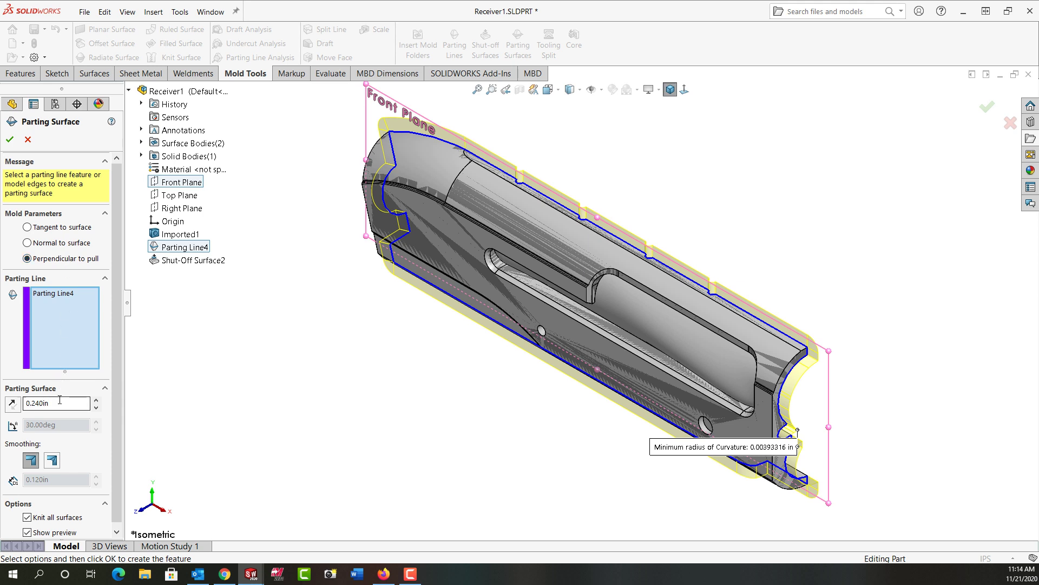
pyautogui.moveTo(62, 403); pyautogui.dragTo(21, 405)
pyautogui.write('1.5')
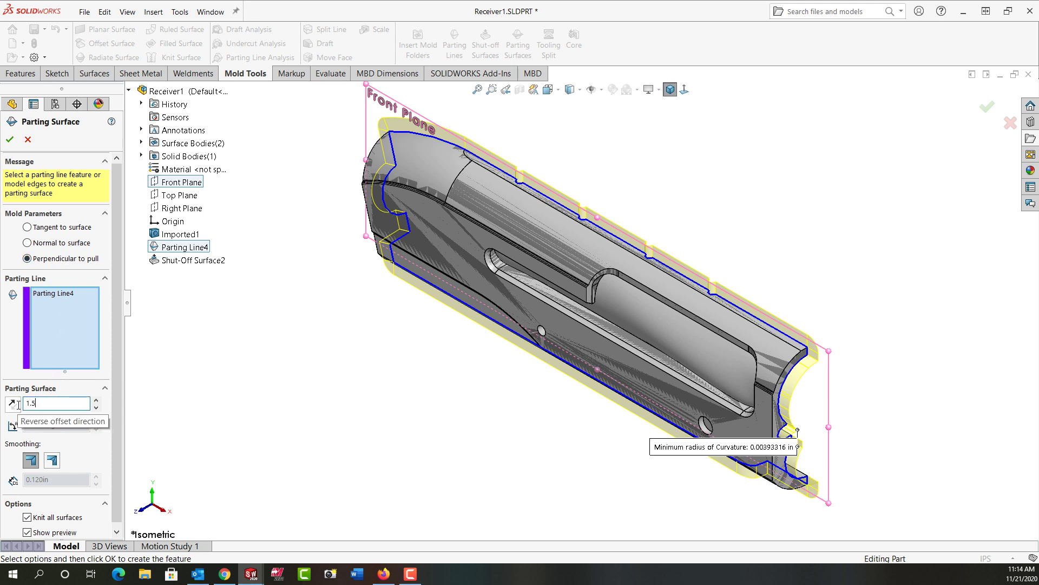
pyautogui.press('Return')
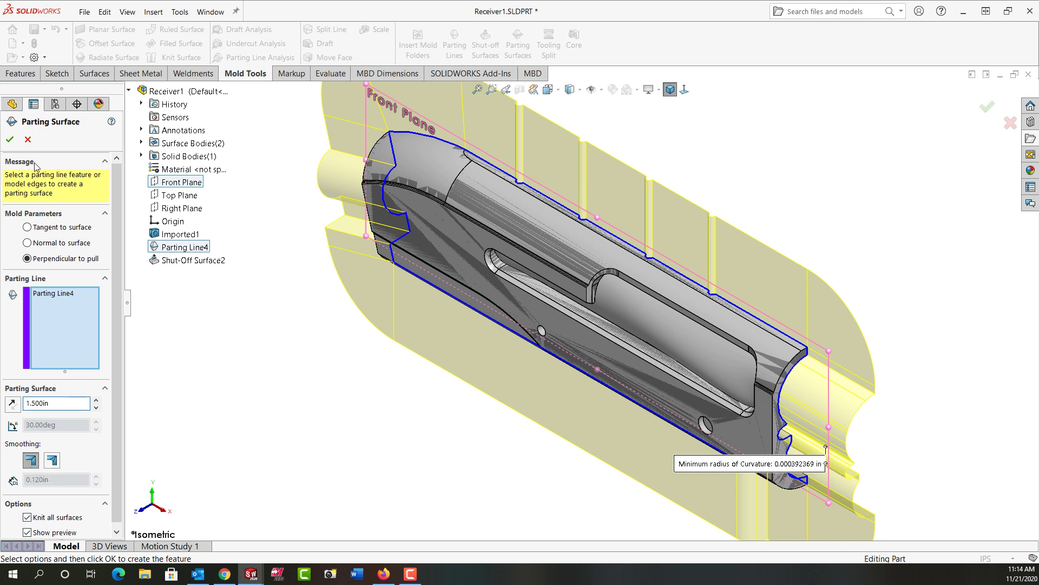
pyautogui.click(10, 139)
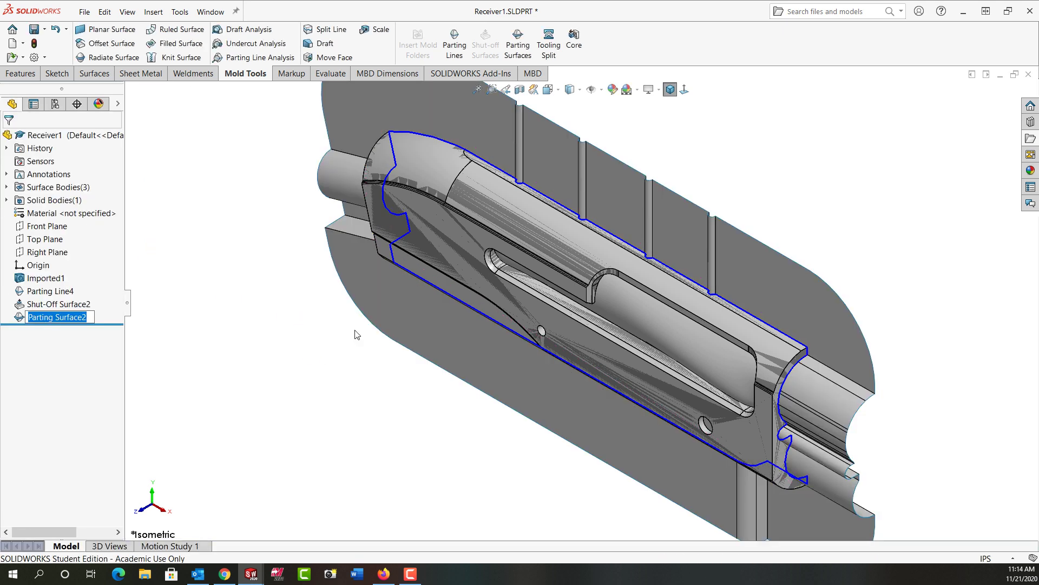
# Step: Set up a Tapered to Vector ruled surface with a 1.5 in distance and the Front Plane as reference vector
pyautogui.click(477, 90)
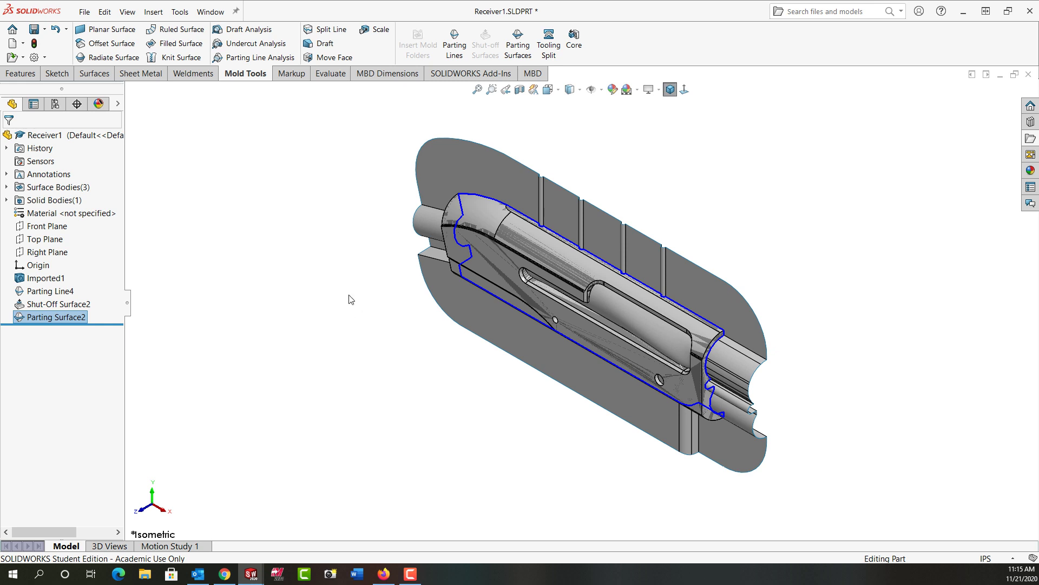
pyautogui.click(182, 30)
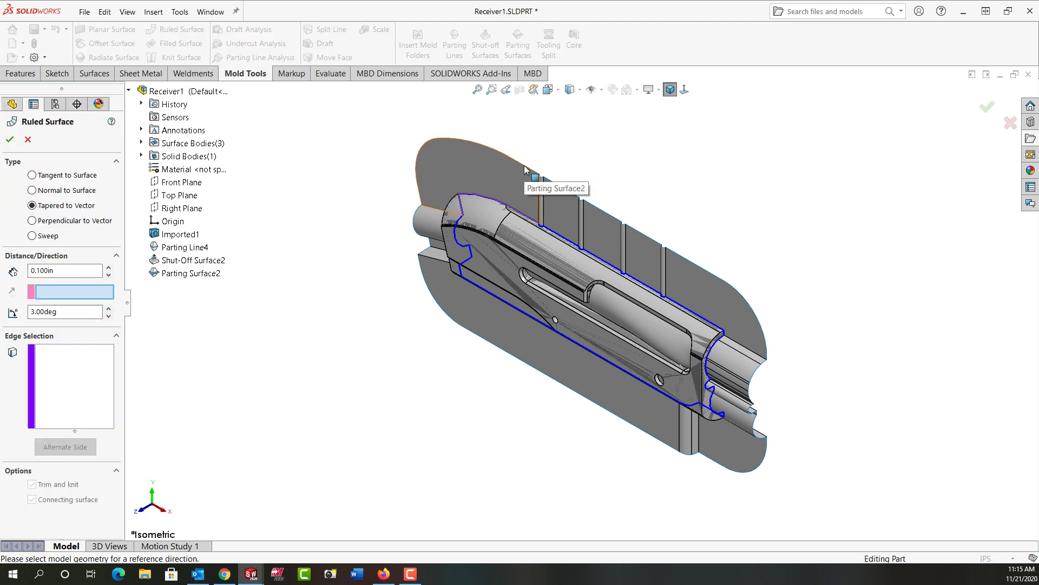
pyautogui.moveTo(524, 164); pyautogui.dragTo(626, 223, button='middle')
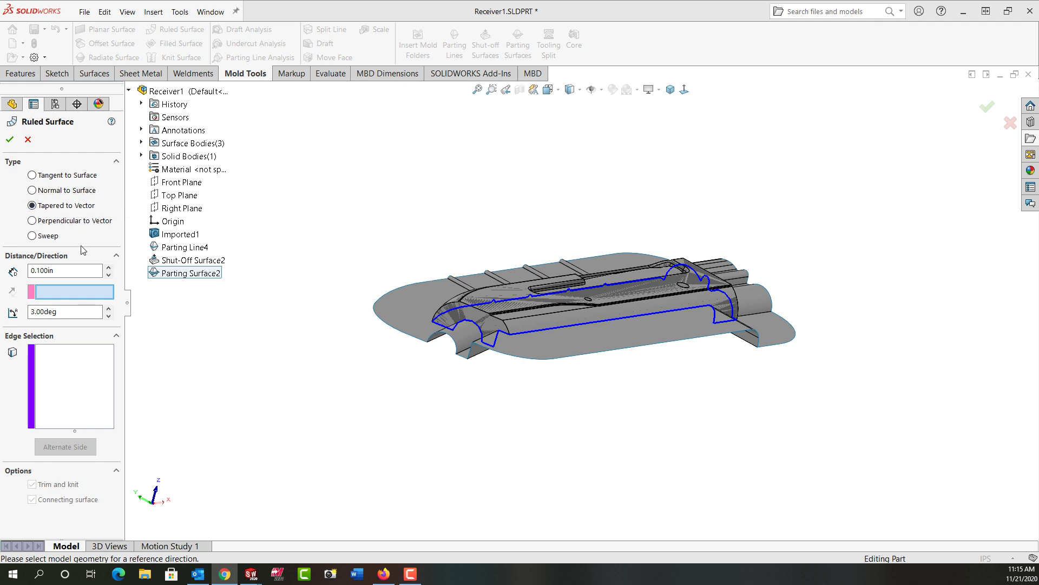
pyautogui.moveTo(53, 270); pyautogui.dragTo(23, 272)
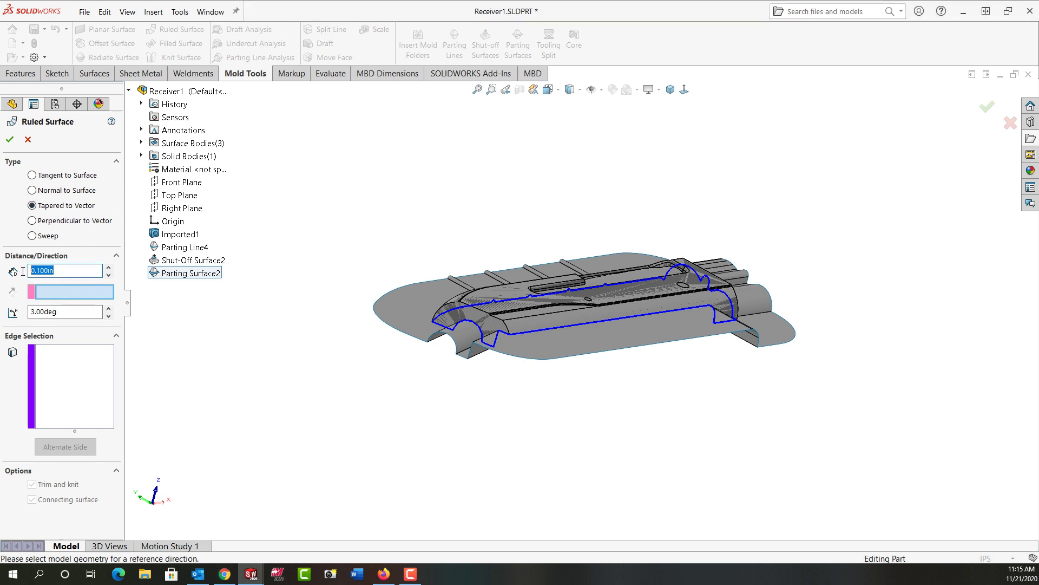
pyautogui.write('1')
pyautogui.click(59, 313)
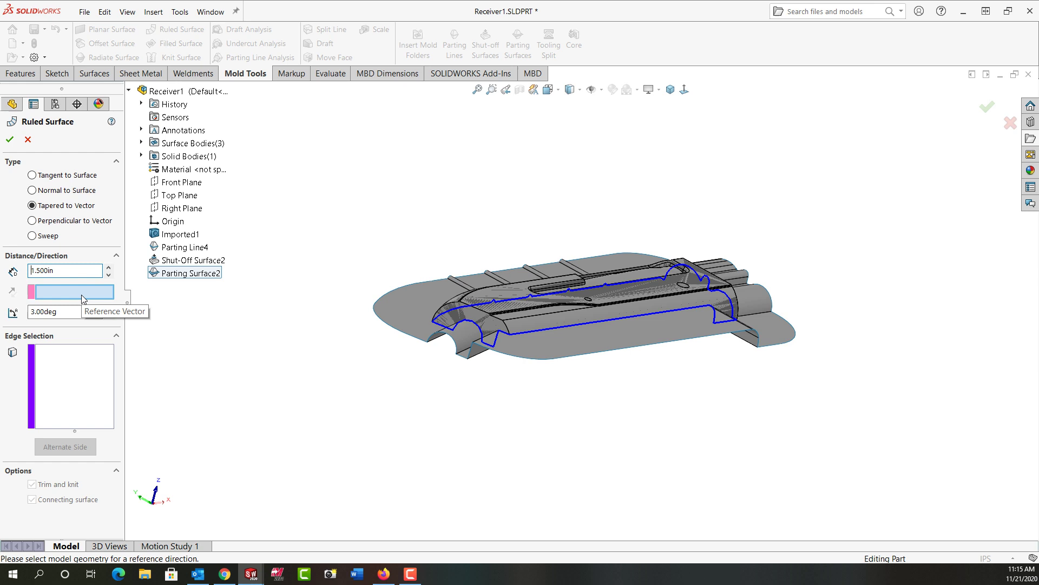
pyautogui.click(186, 184)
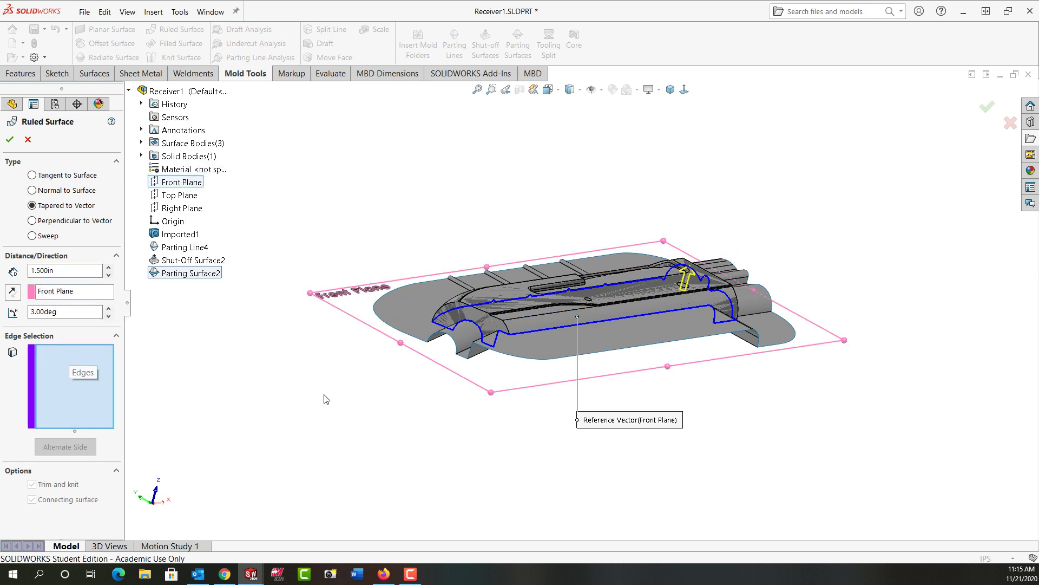
# Step: Select the short outer parting-surface edge beside the half-round notch and reverse the ruled surface's direction so it extends downward
pyautogui.scroll(-4, 422, 353)
pyautogui.scroll(-2, 460, 320)
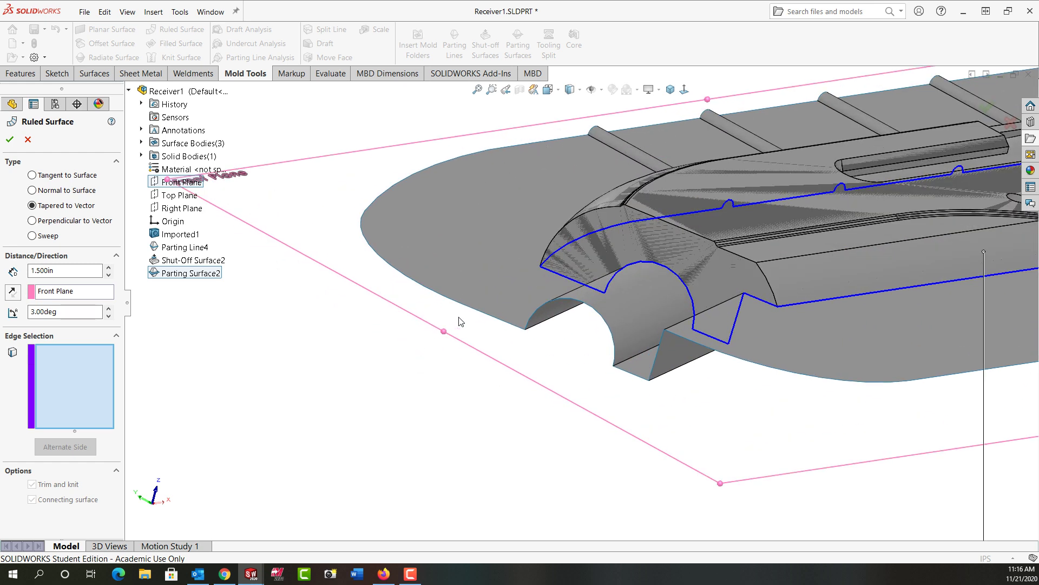
pyautogui.scroll(-2, 486, 316)
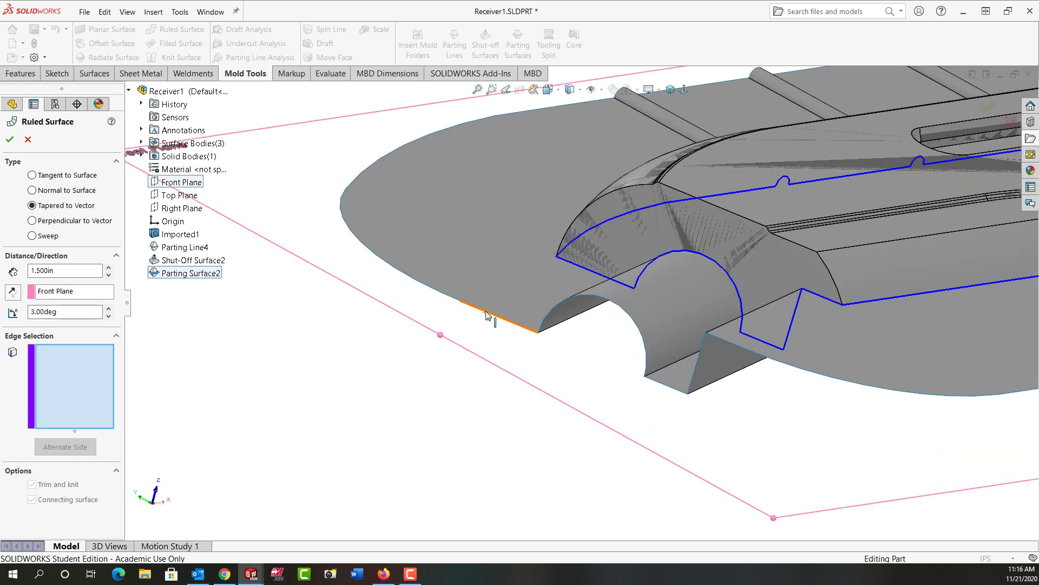
pyautogui.click(485, 311)
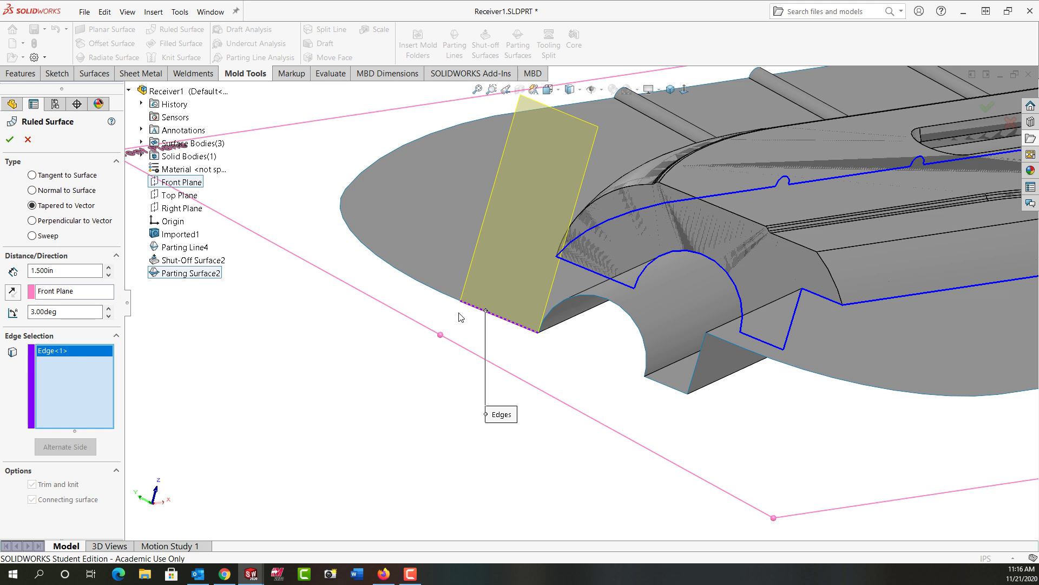
pyautogui.click(13, 293)
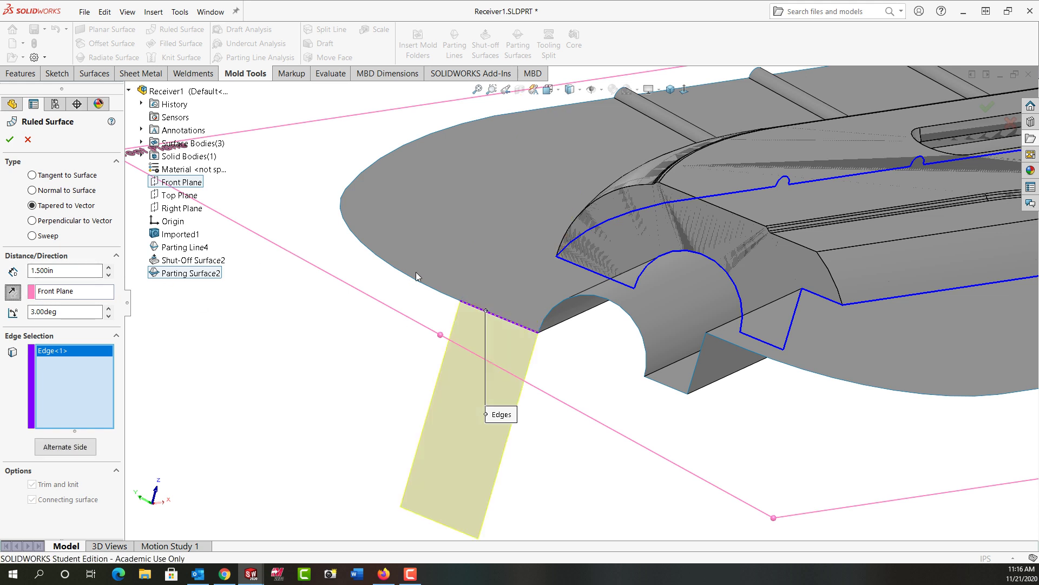
# Step: Add the remaining outer edges around the single-notch end to the ruled surface, including both curved corners and the long straight side
pyautogui.click(437, 294)
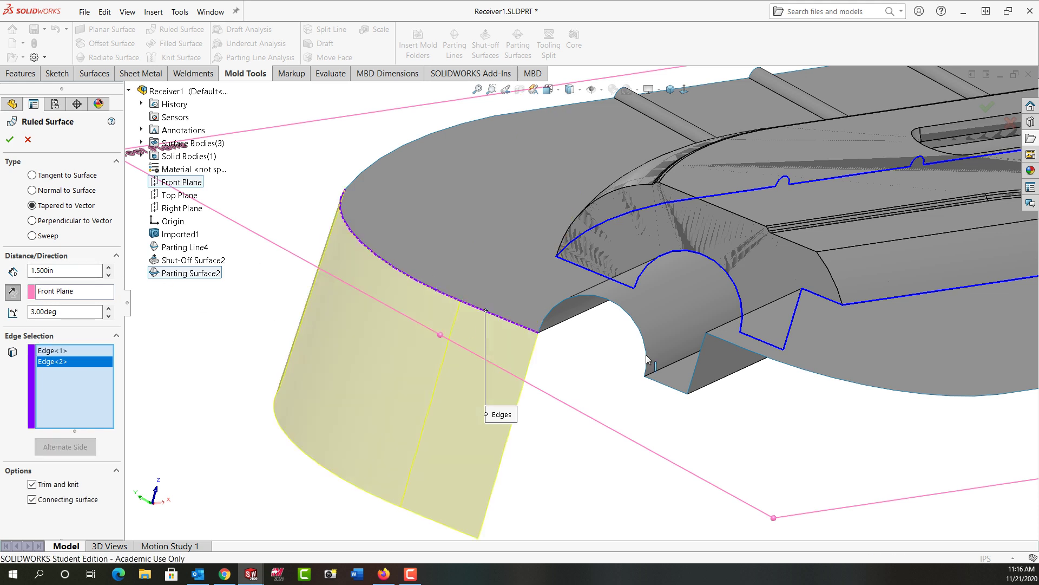
pyautogui.click(671, 386)
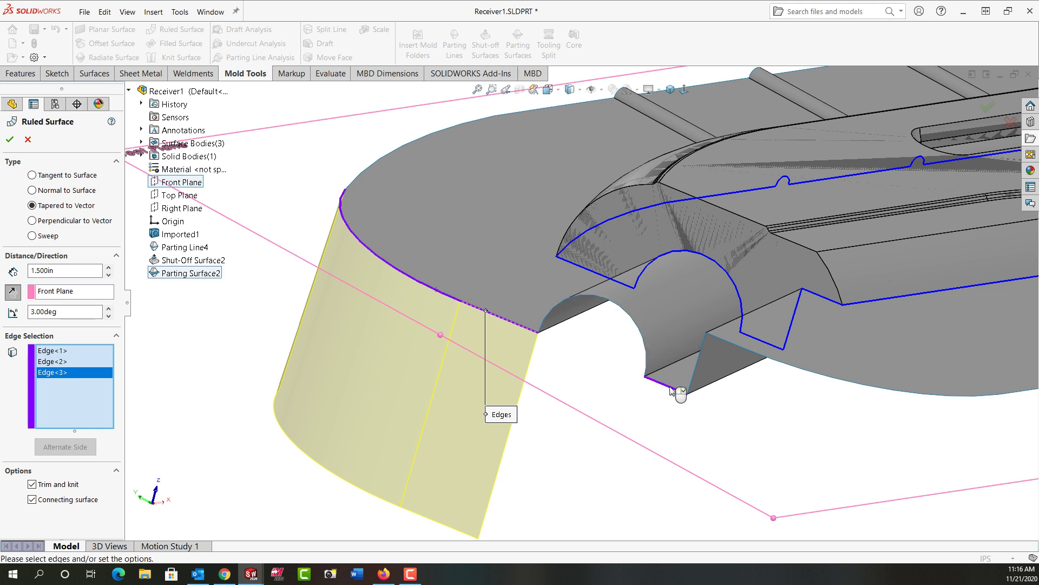
pyautogui.click(750, 354)
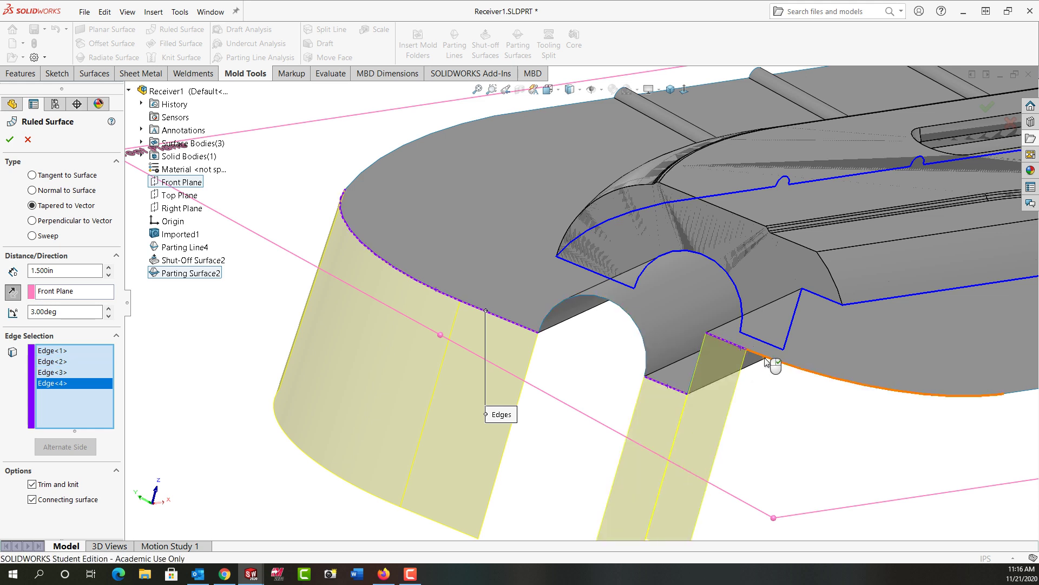
pyautogui.click(760, 361)
pyautogui.scroll(4, 767, 367)
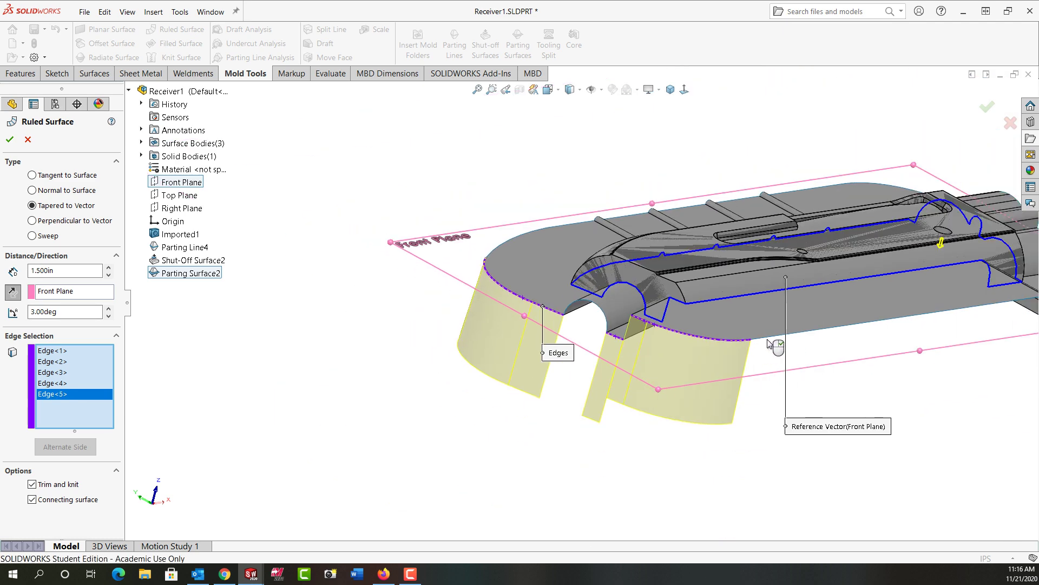
pyautogui.click(766, 342)
# Step: Add the short straight edge beyond the step on the long side and its adjoining curved corner edge
pyautogui.moveTo(823, 348); pyautogui.dragTo(777, 320, button='middle')
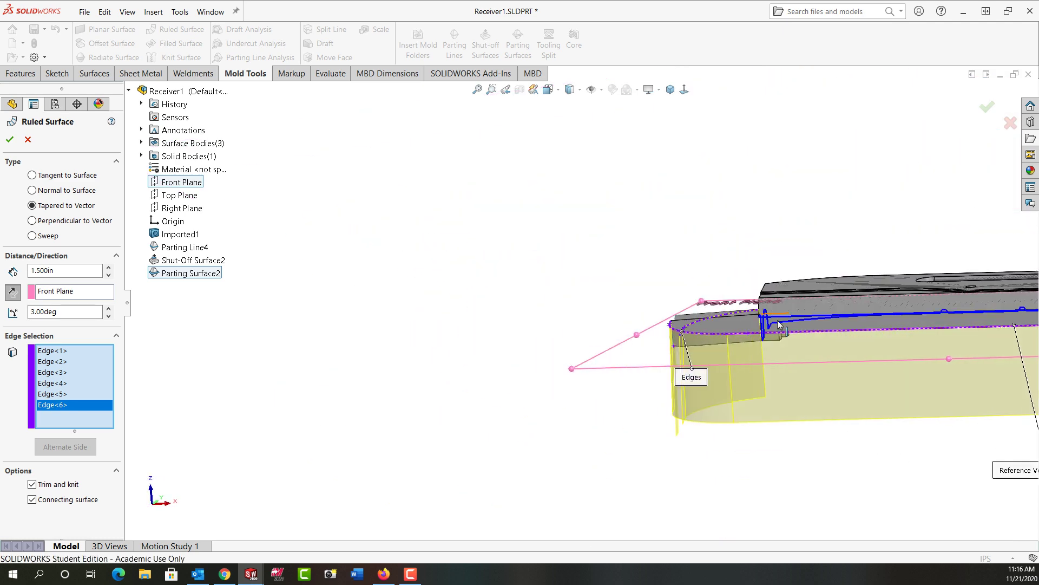
pyautogui.scroll(3, 778, 322)
pyautogui.scroll(-5, 866, 308)
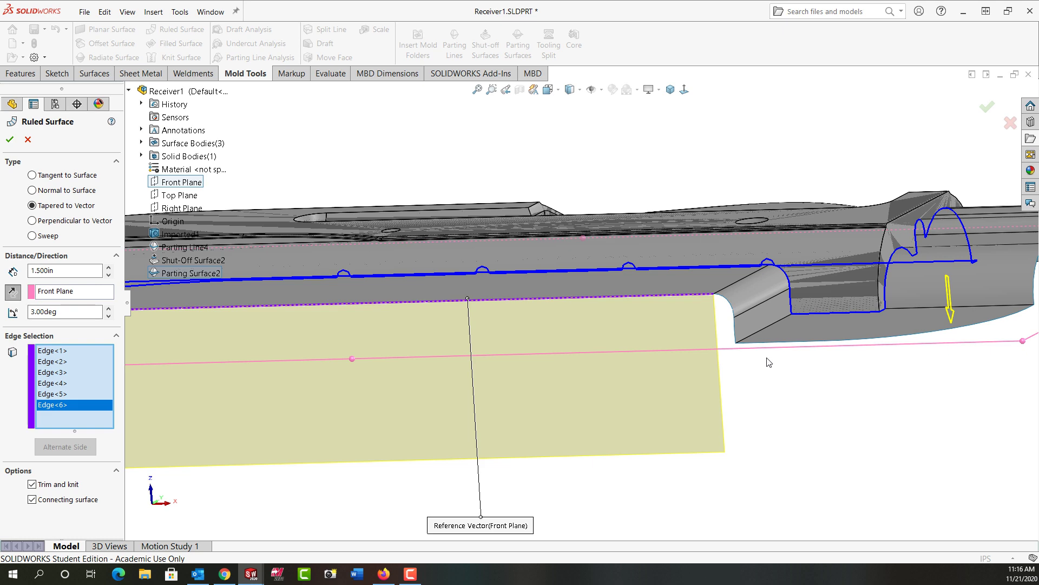
pyautogui.click(772, 348)
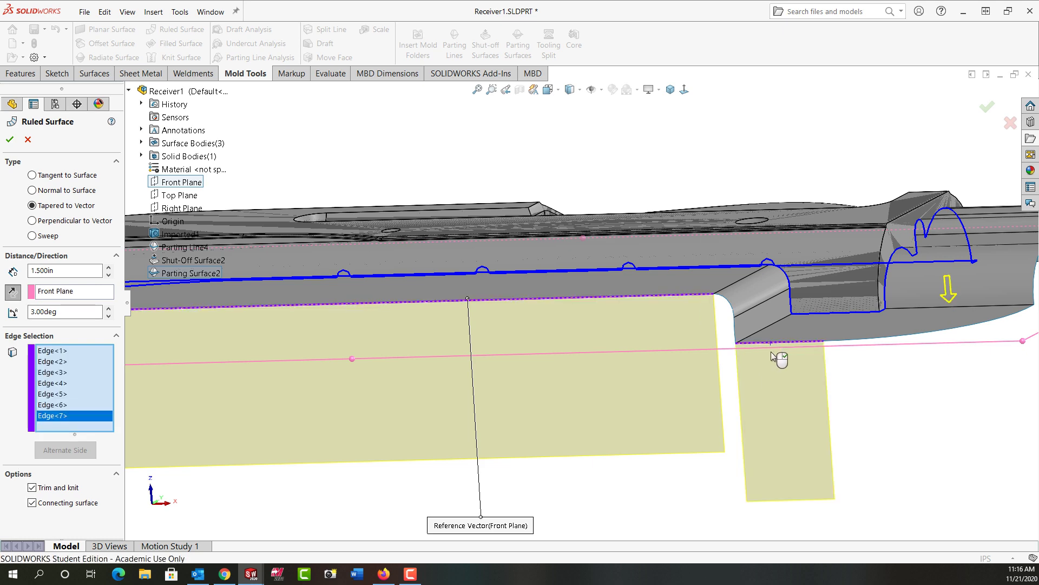
pyautogui.moveTo(780, 355); pyautogui.dragTo(818, 413, button='middle')
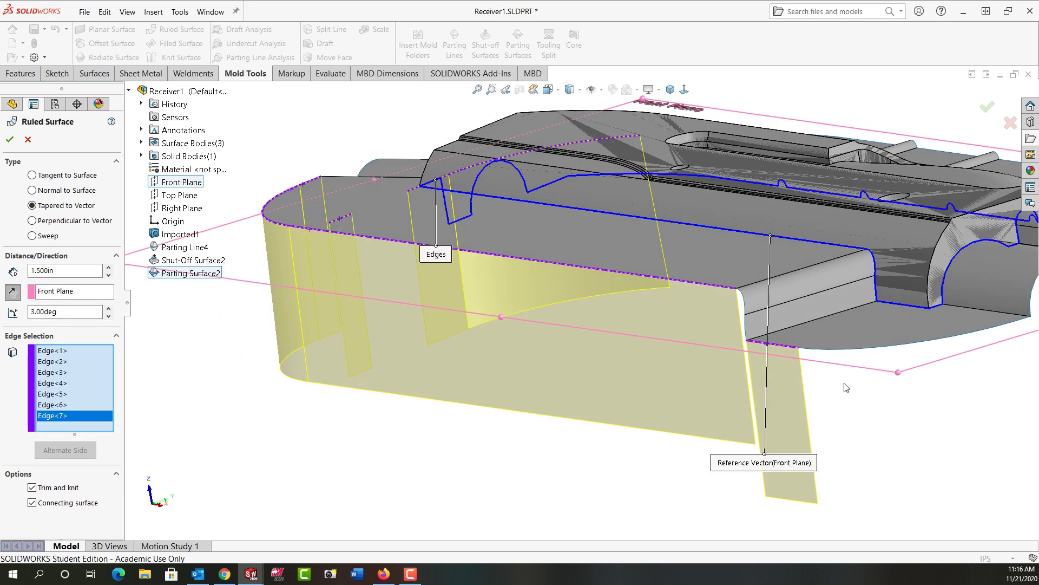
pyautogui.click(840, 350)
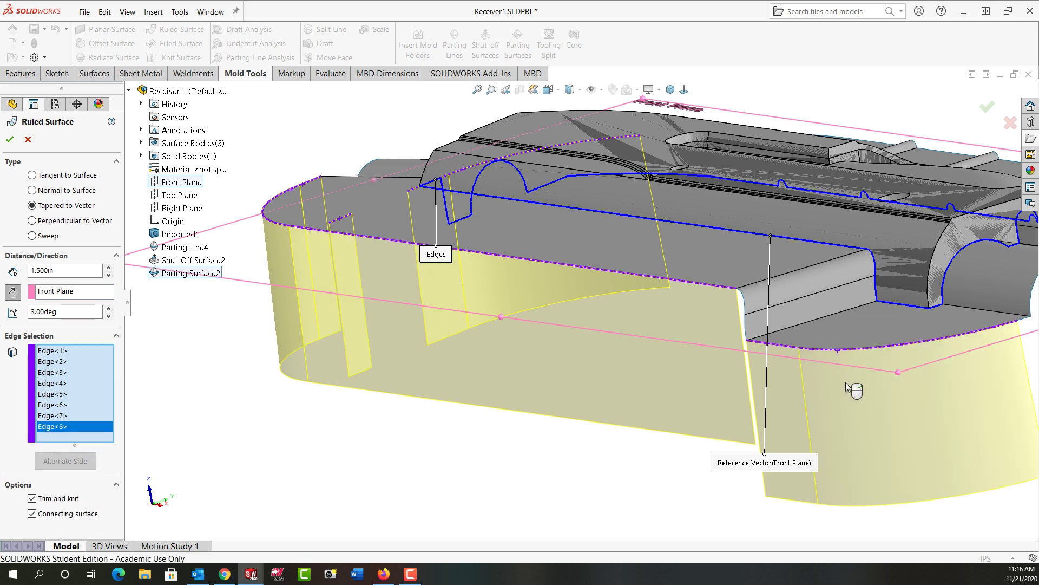
# Step: Add the outer edges at the multi-channel end: the short flat segments beside and between the channels and the far curved corner
pyautogui.scroll(5, 845, 382)
pyautogui.moveTo(846, 383); pyautogui.dragTo(636, 344, button='middle')
pyautogui.scroll(-6, 635, 340)
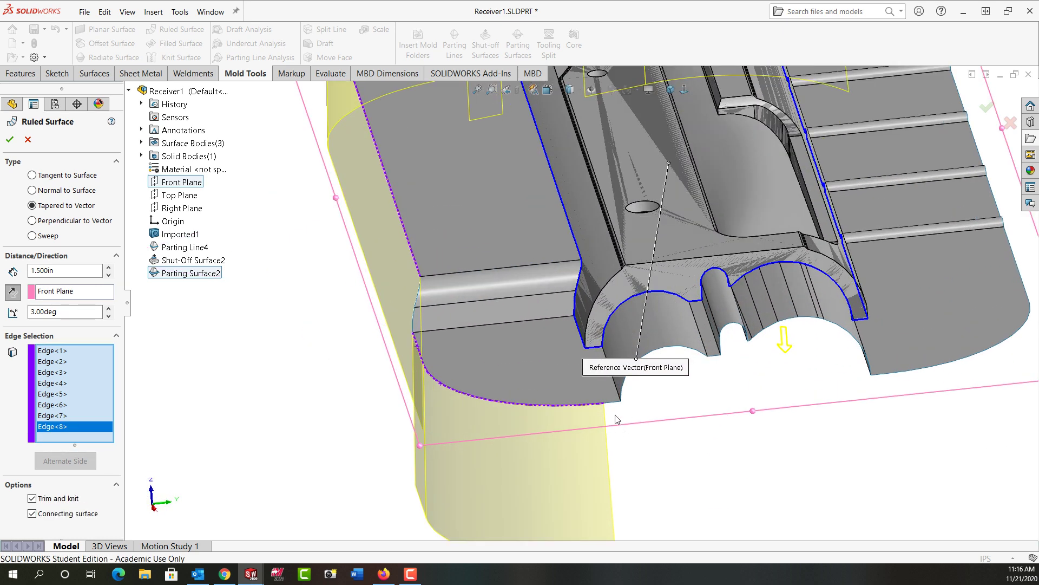
pyautogui.click(615, 404)
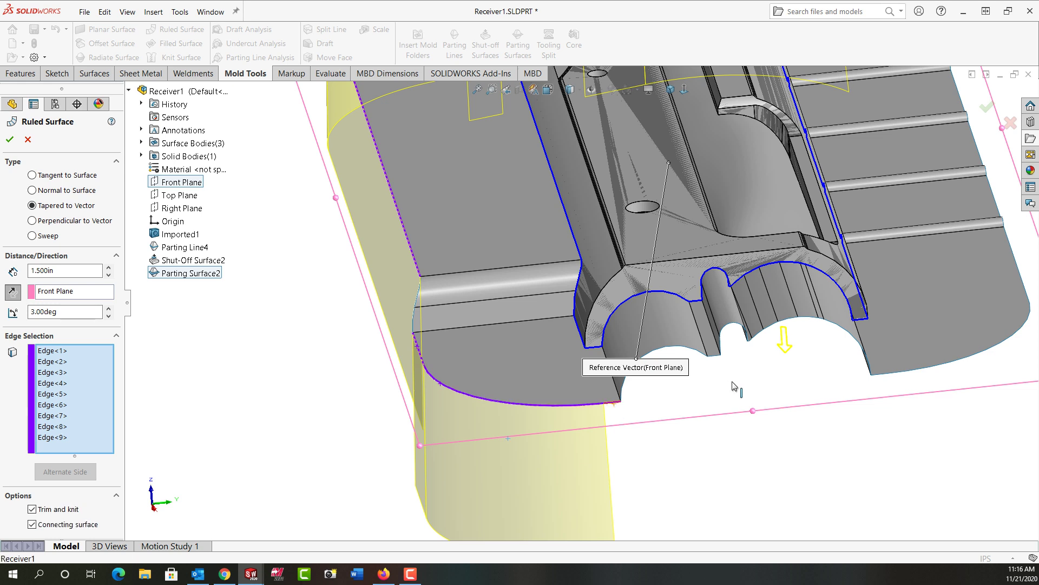
pyautogui.click(715, 358)
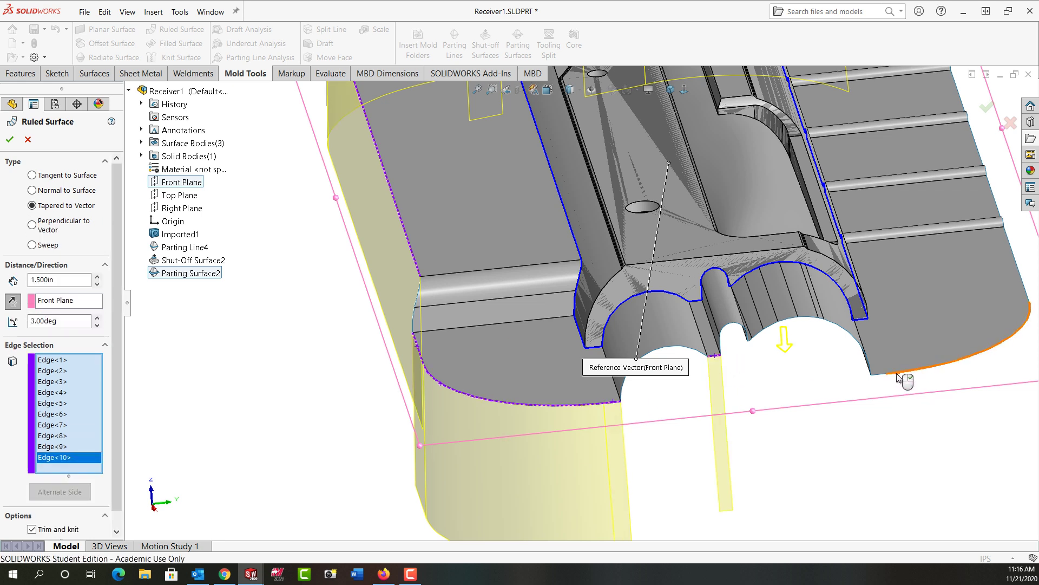
pyautogui.click(885, 374)
pyautogui.click(886, 378)
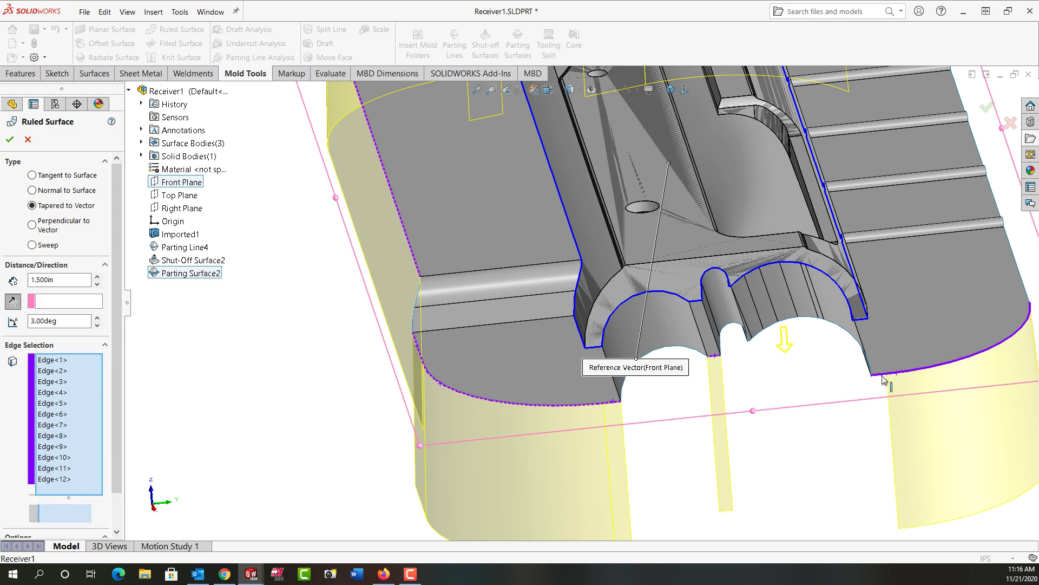
# Step: Add the remaining curved edge and the straight edges between the grooves on the ribbed side, and create the ruled surface
pyautogui.scroll(5, 887, 382)
pyautogui.moveTo(886, 382); pyautogui.dragTo(729, 452, button='middle')
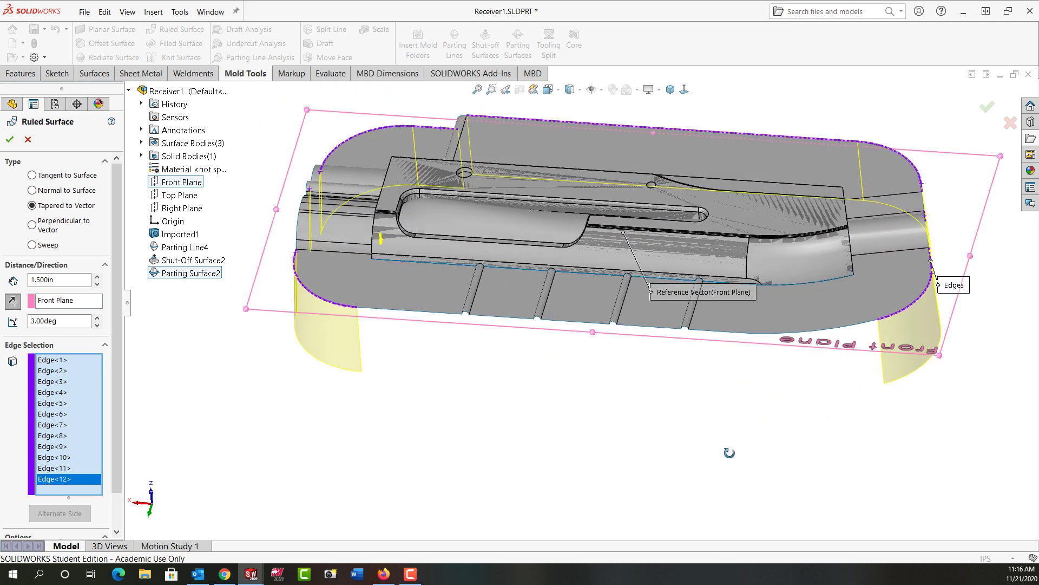
pyautogui.click(828, 332)
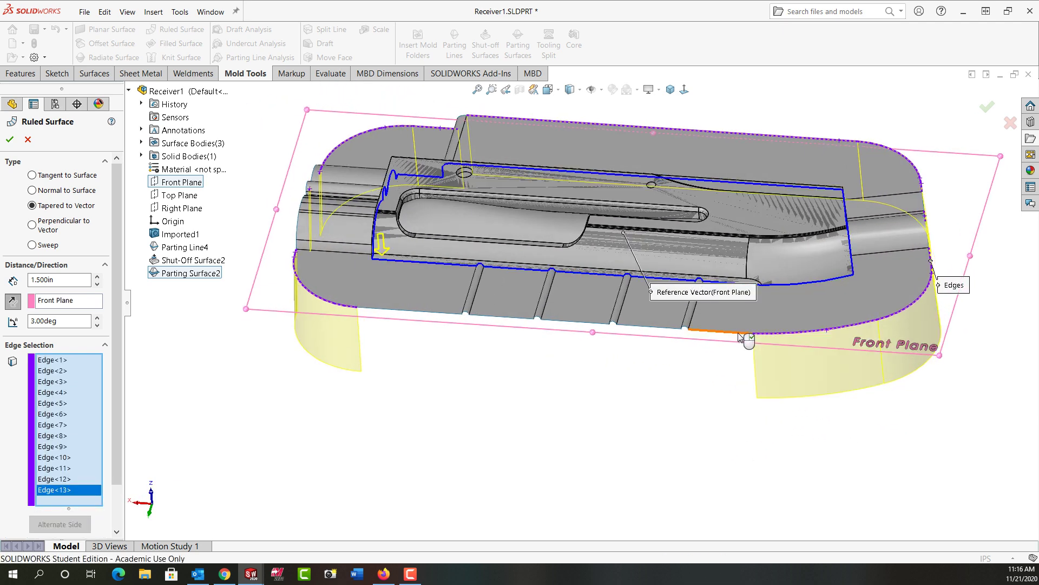
pyautogui.click(685, 328)
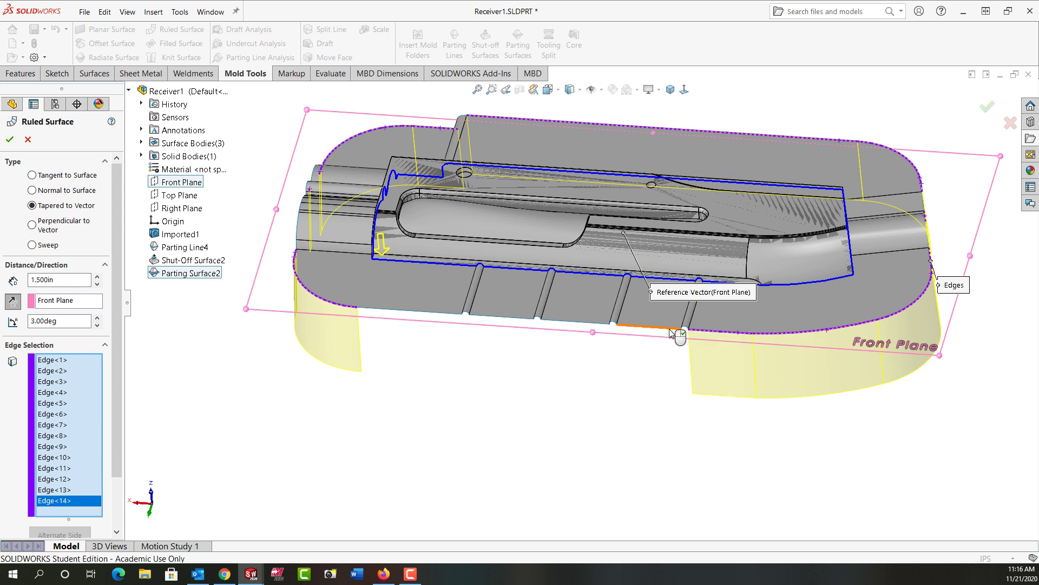
pyautogui.click(592, 324)
pyautogui.click(506, 316)
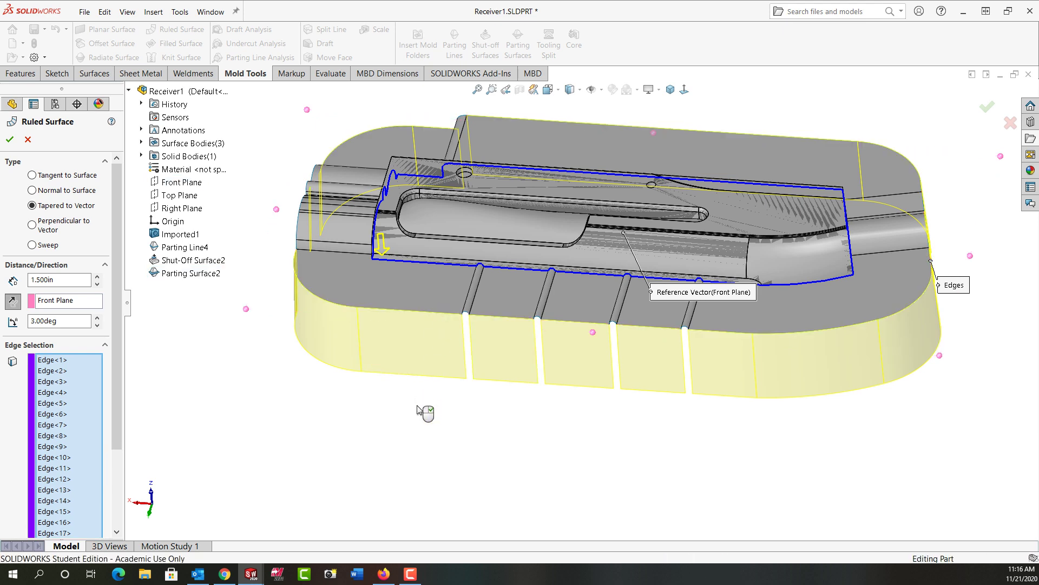
pyautogui.press('Return')
pyautogui.moveTo(383, 409); pyautogui.dragTo(548, 508, button='middle')
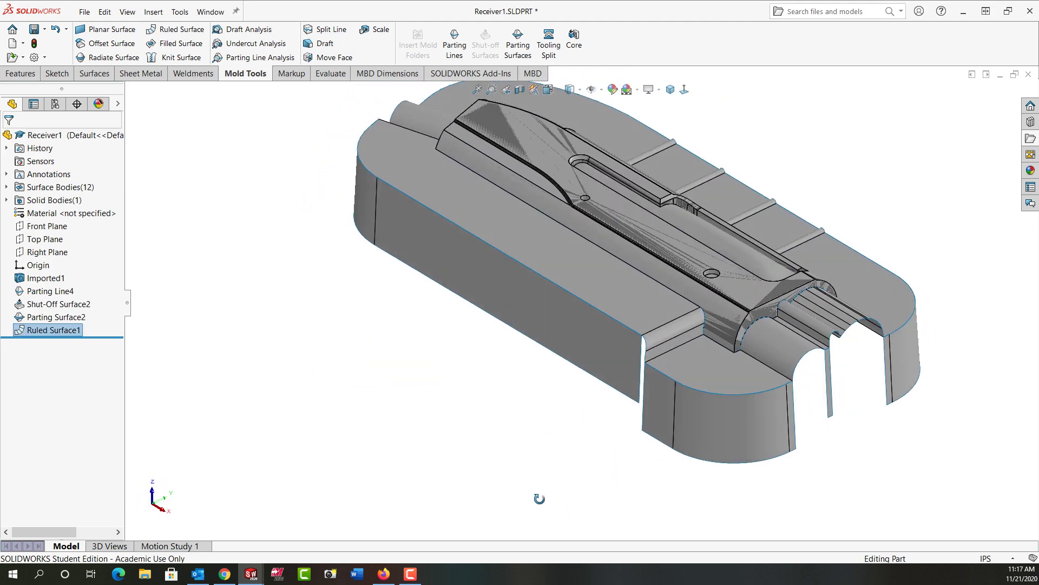
pyautogui.click(671, 89)
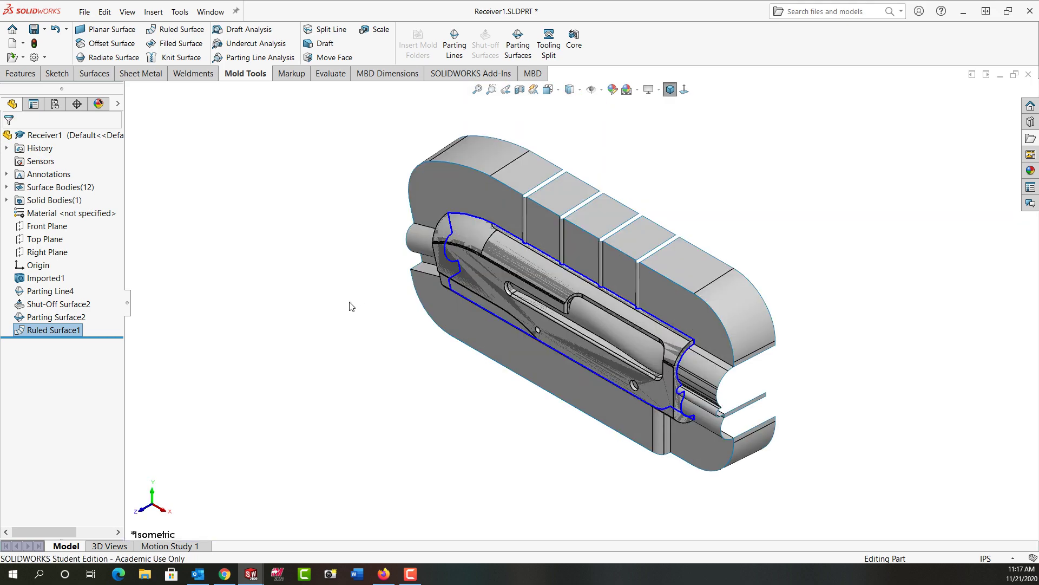